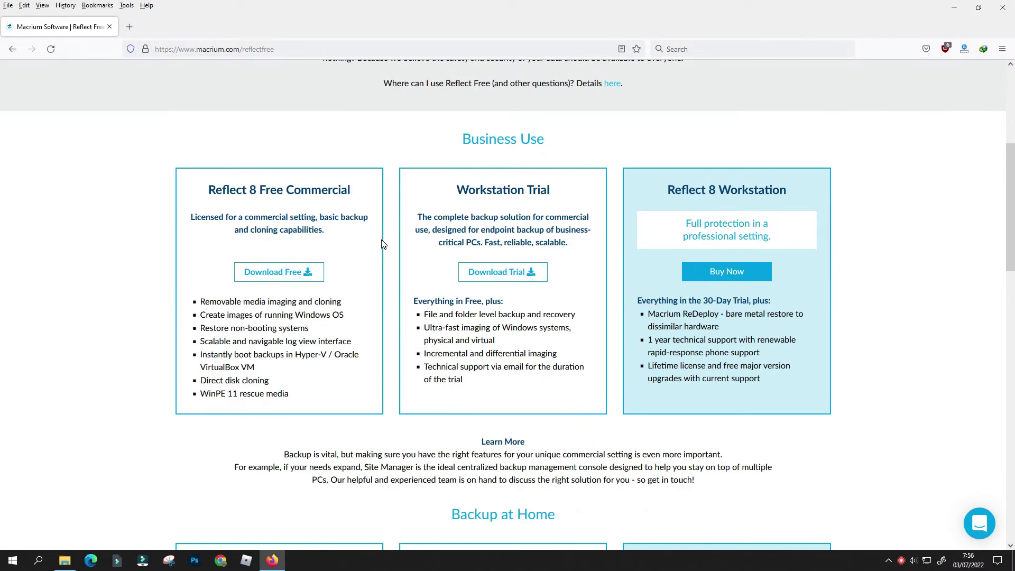
scroll(538, 189, down, 7)
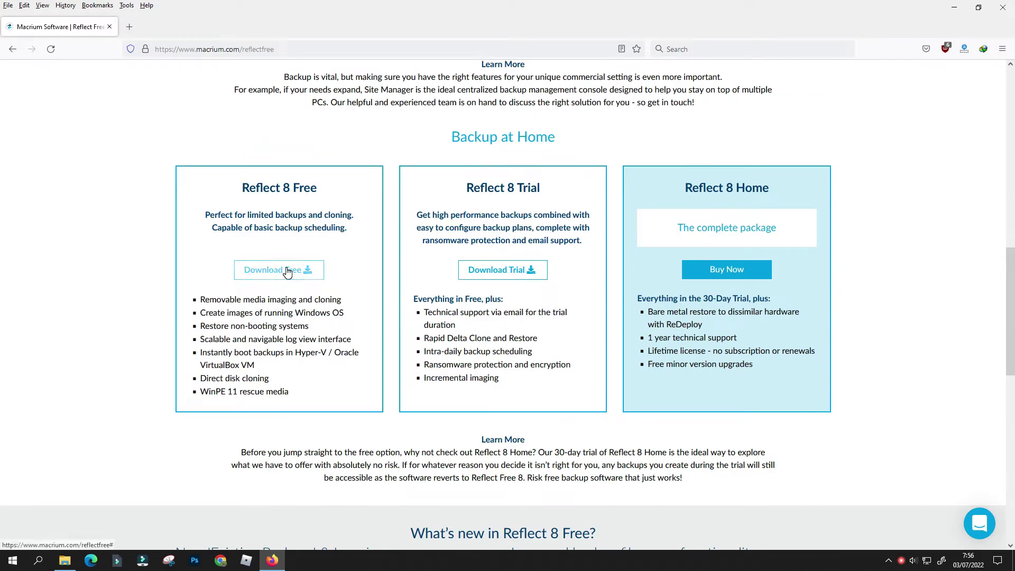
Download the Reflect 8 Home trial installer ReflectDLHT.exe without an e-mail and launch it
click(287, 271)
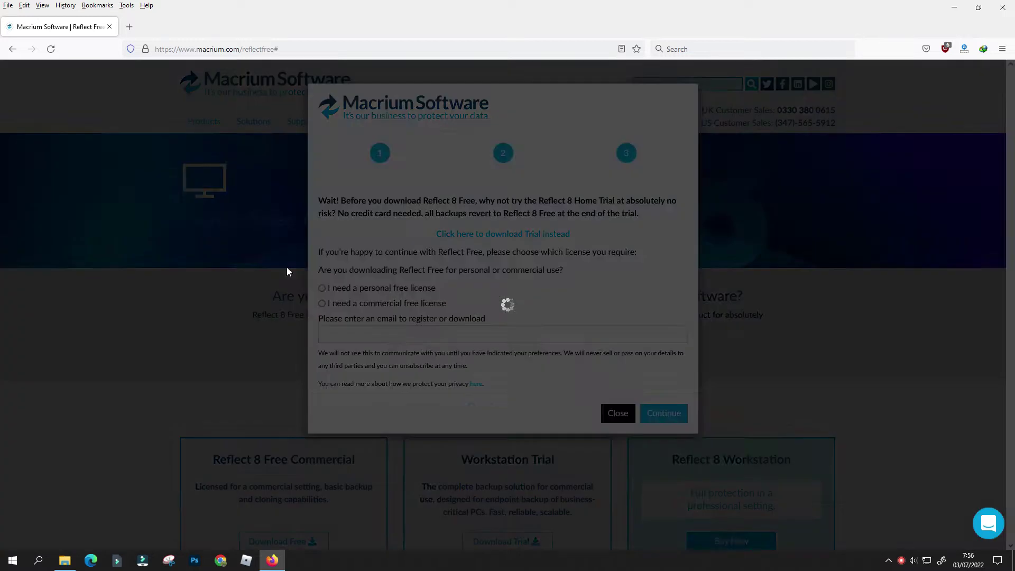
click(516, 234)
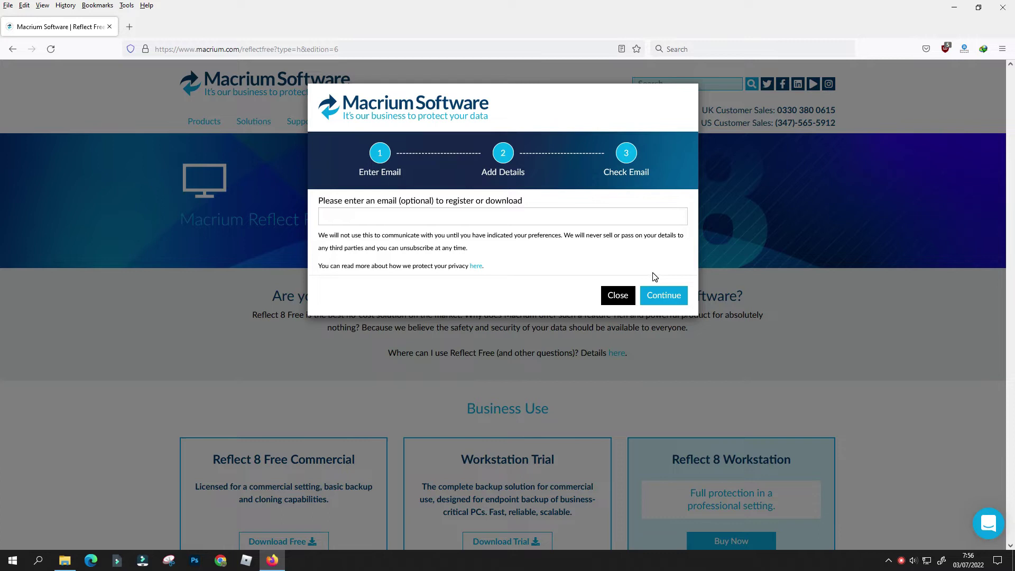
click(665, 296)
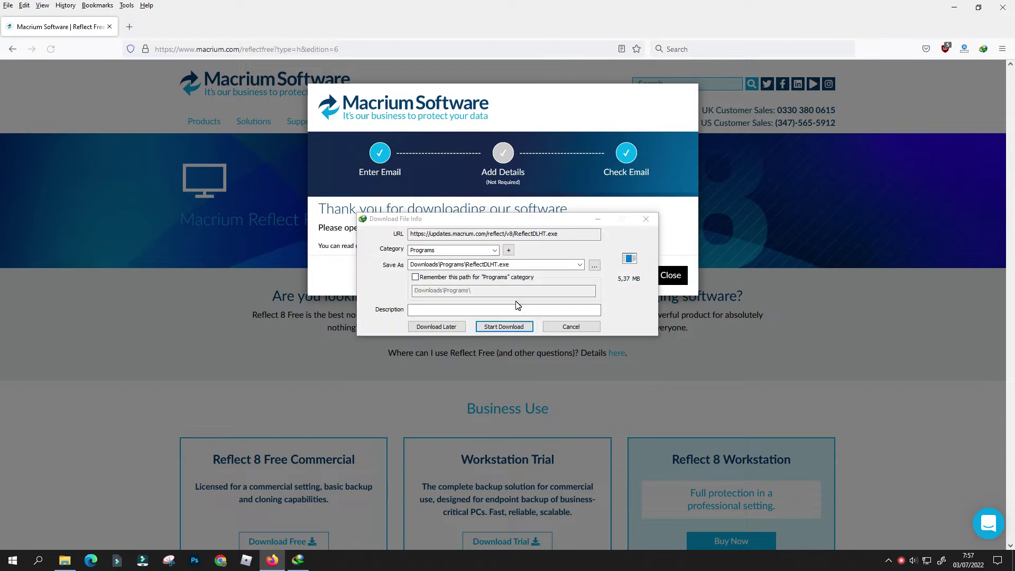
click(516, 327)
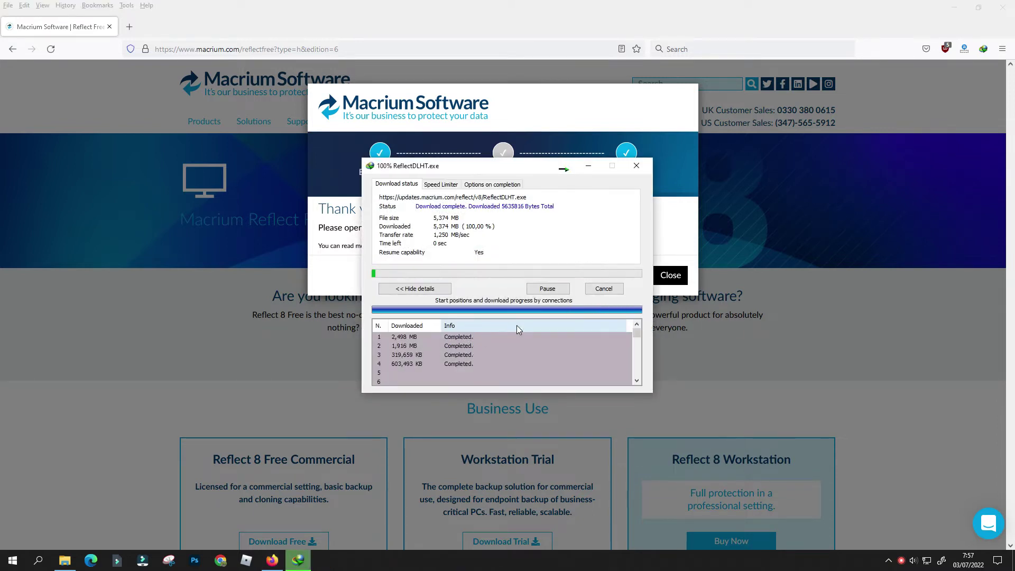
click(417, 313)
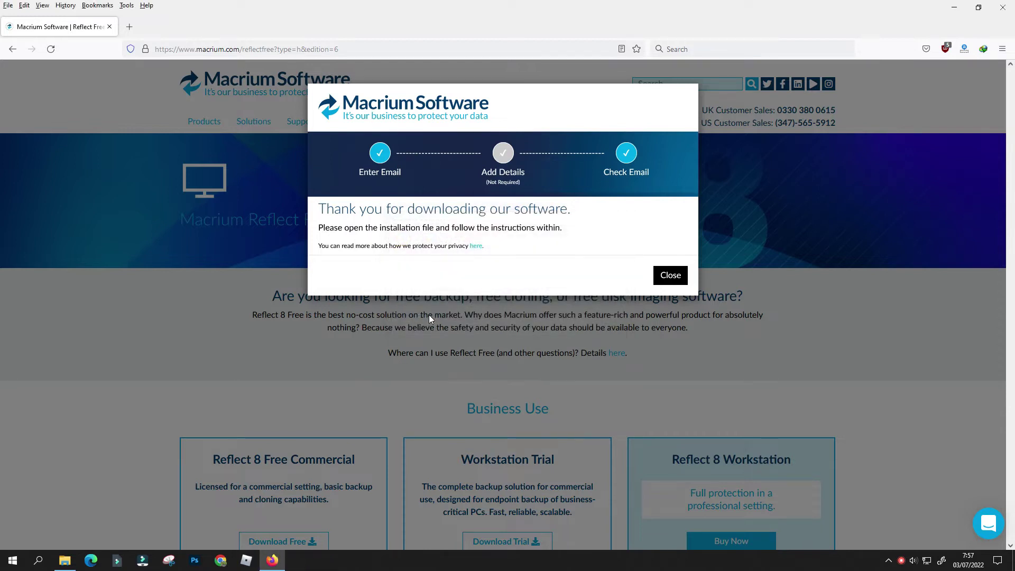
click(670, 275)
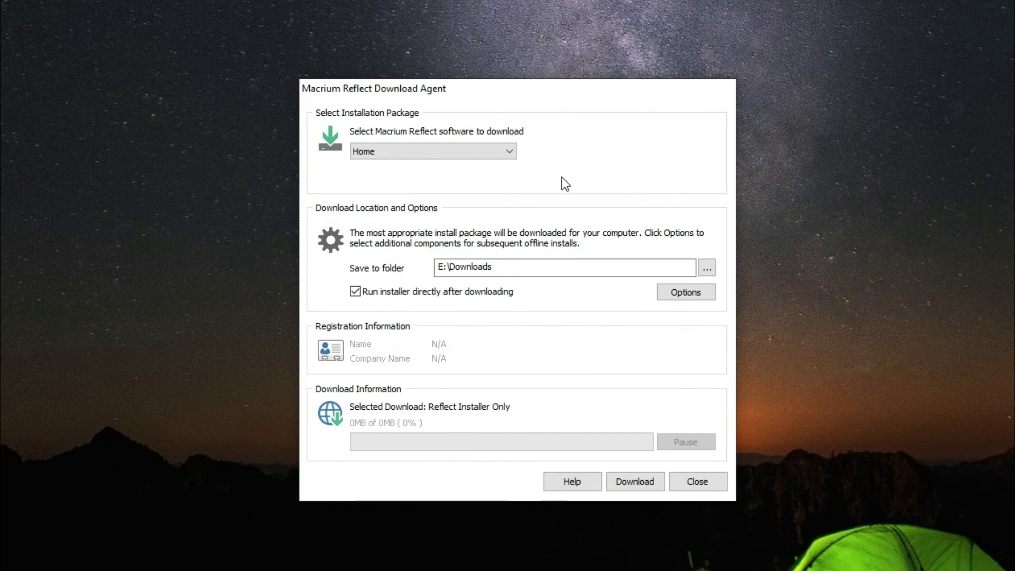
Keep the Home package selected and download the 175.9 MB Reflect 8 installer
click(517, 155)
click(517, 155)
click(635, 481)
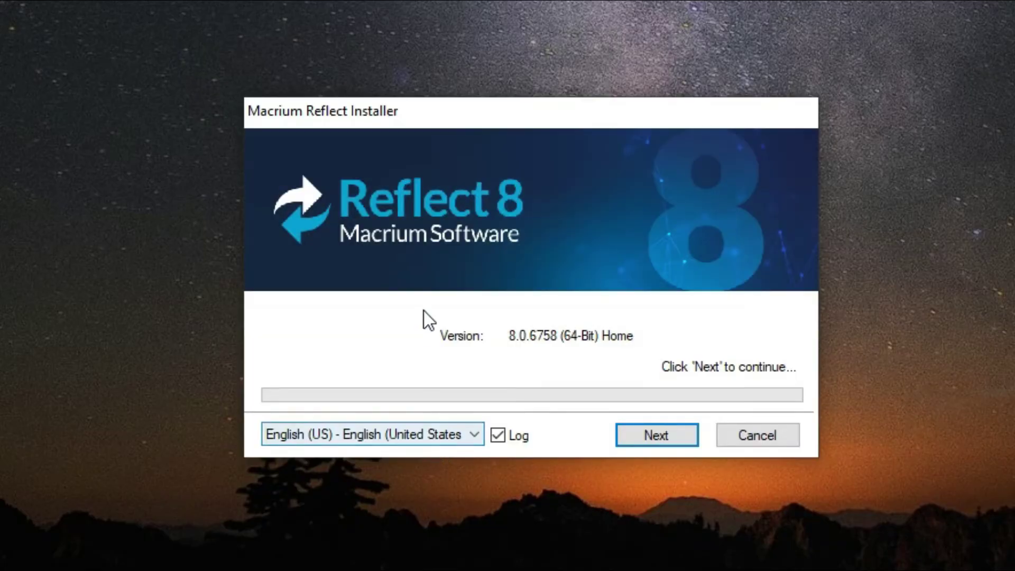
Extract the setup files, accept the license terms and keep the 30-day trial option
click(670, 439)
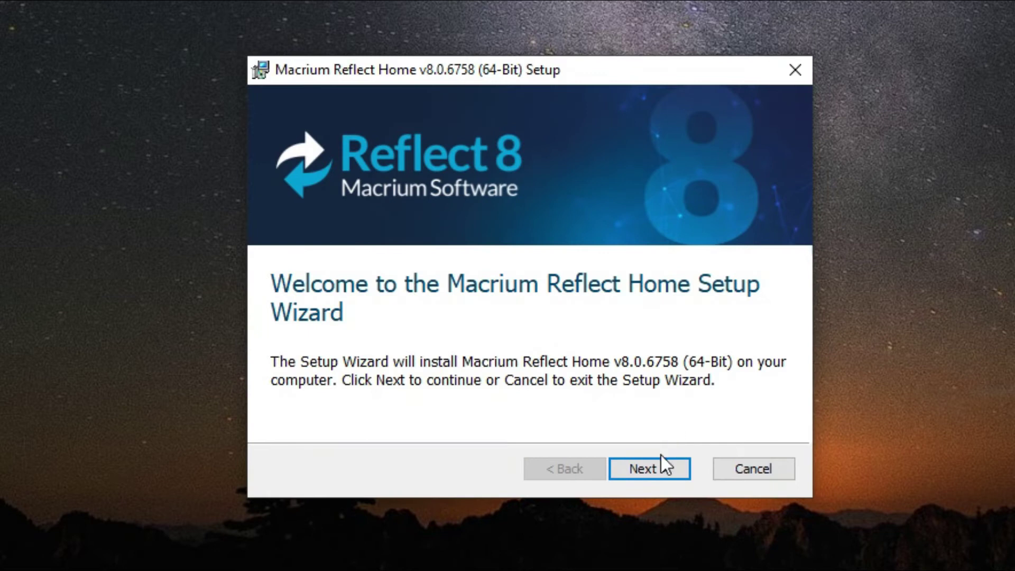
click(660, 470)
click(510, 386)
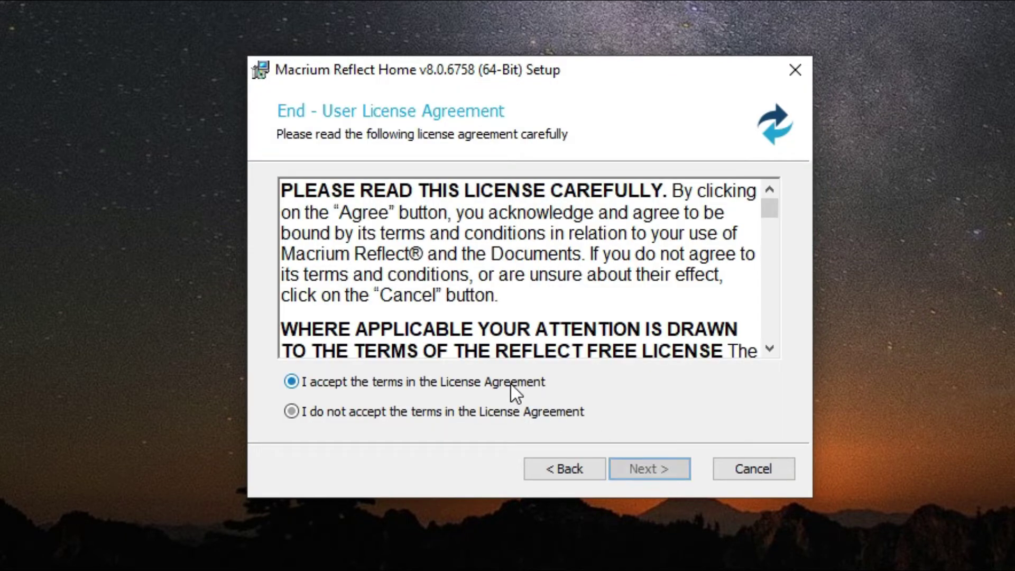
click(652, 467)
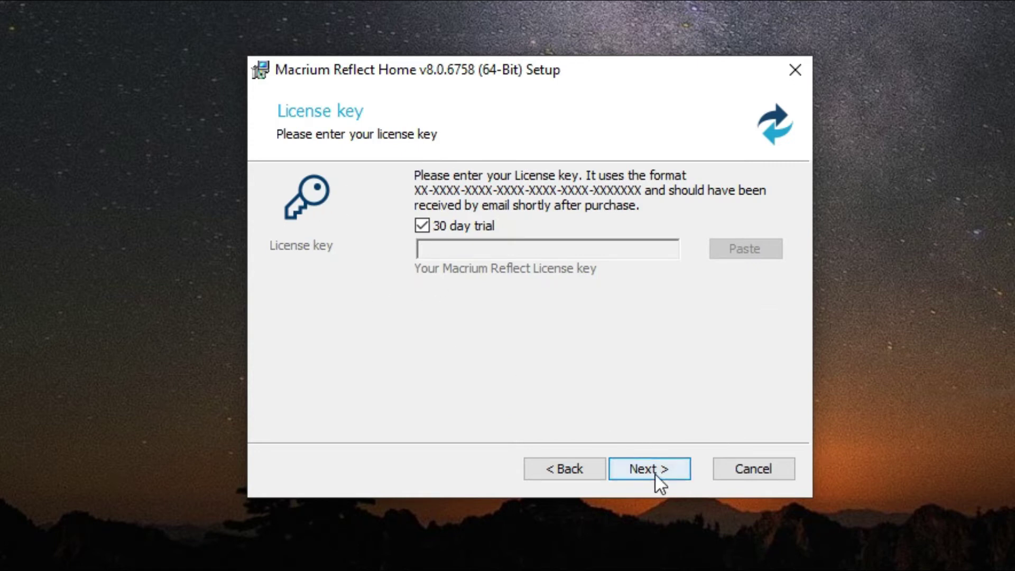
click(658, 472)
click(660, 476)
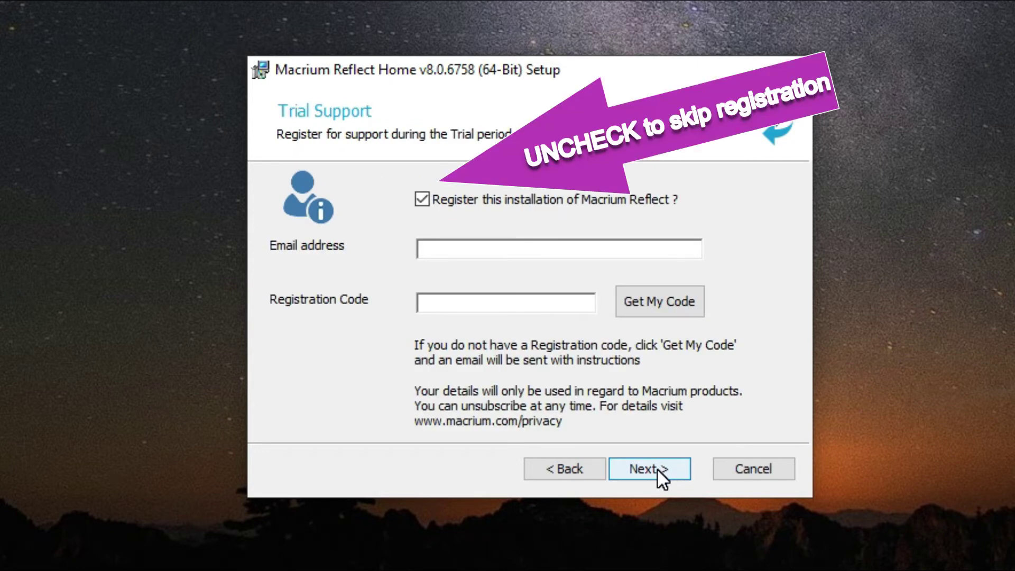
Enter the registration e-mail address and request a registration code by e-mail
click(658, 469)
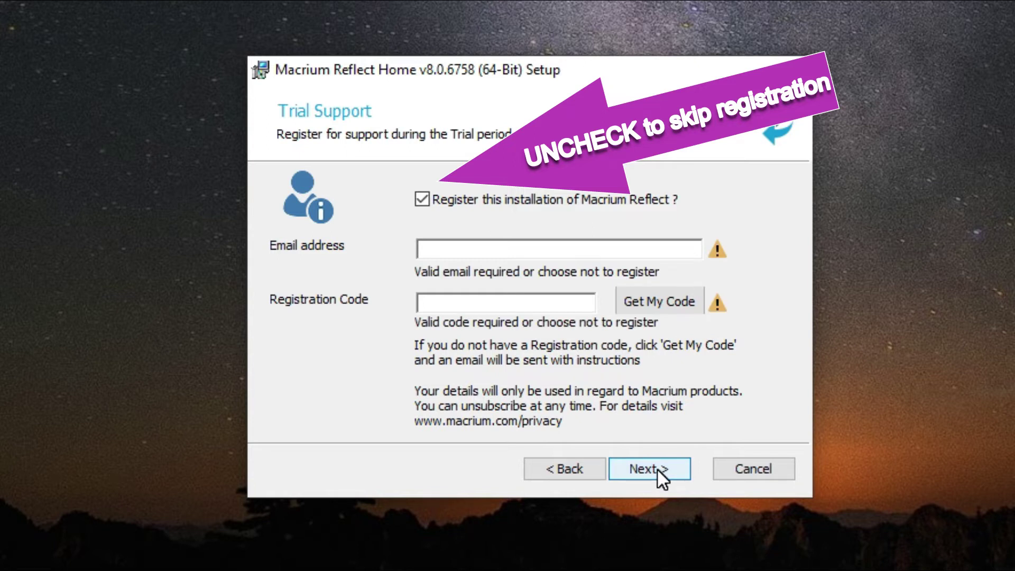
click(562, 247)
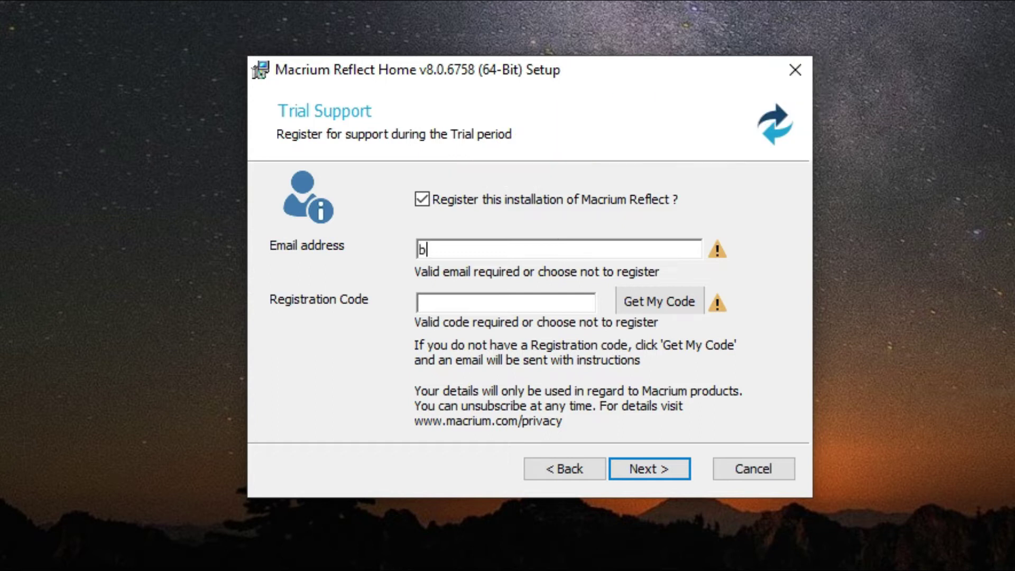
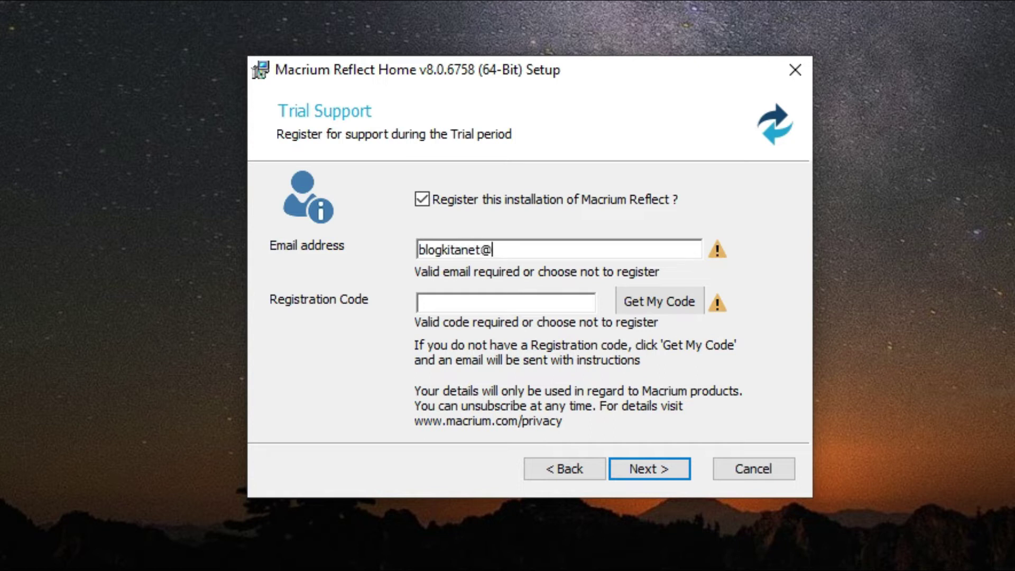
click(682, 306)
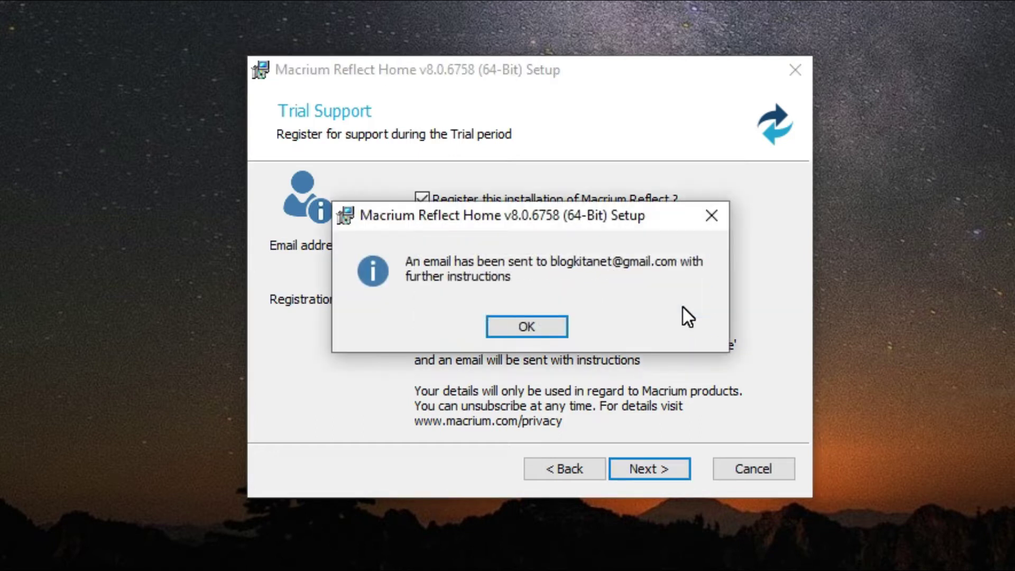
Enter the e-mailed registration code and continue to the Custom Setup page
click(551, 327)
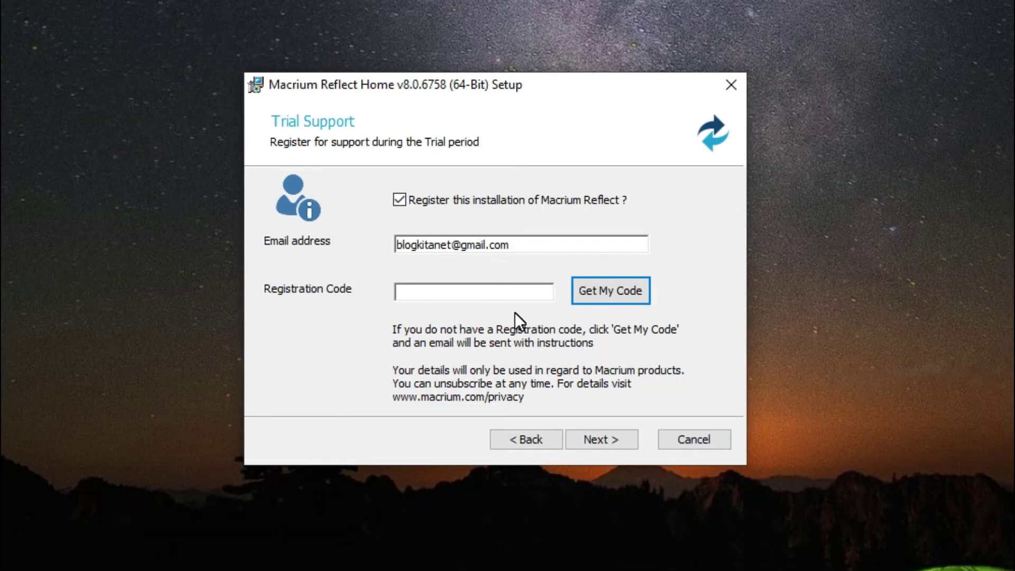
click(541, 295)
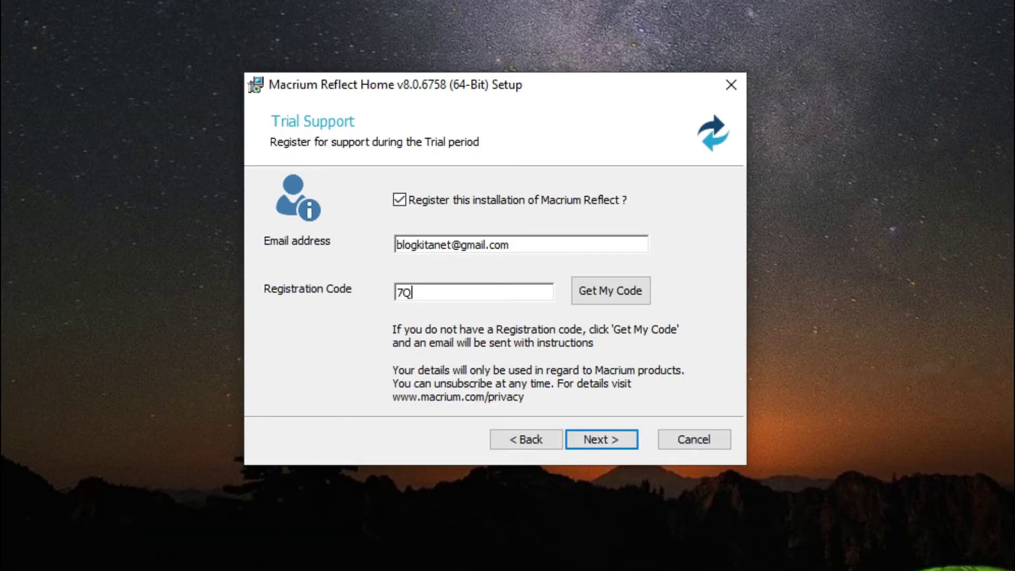
click(625, 438)
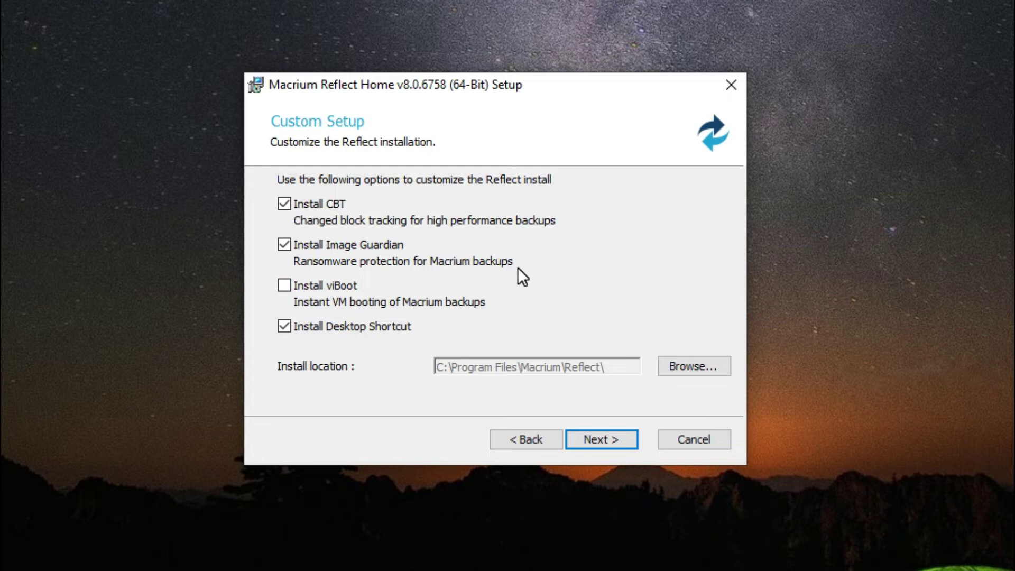
Install Reflect 8 with default components and choose No to restarting now
click(610, 442)
click(611, 439)
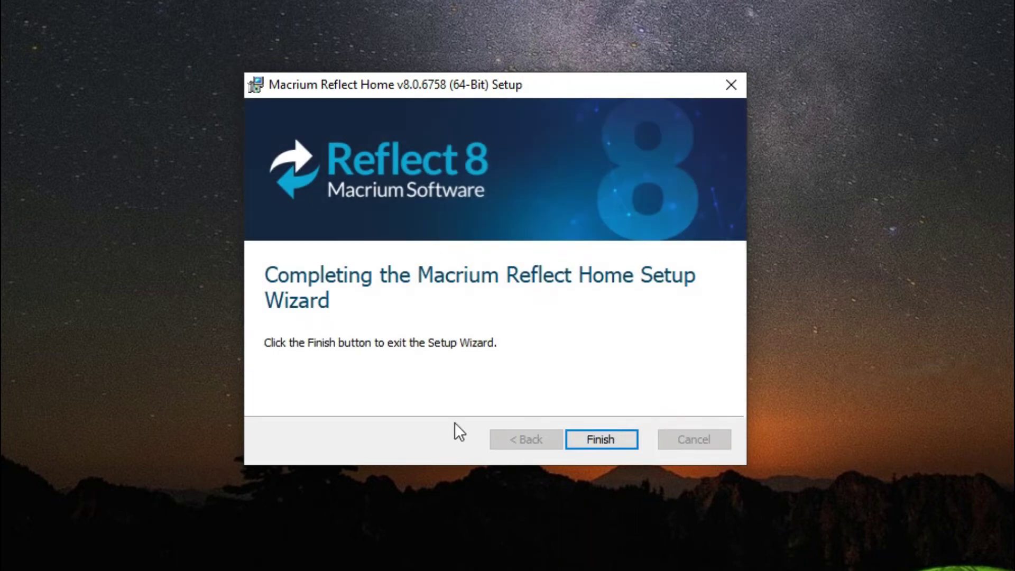
click(594, 444)
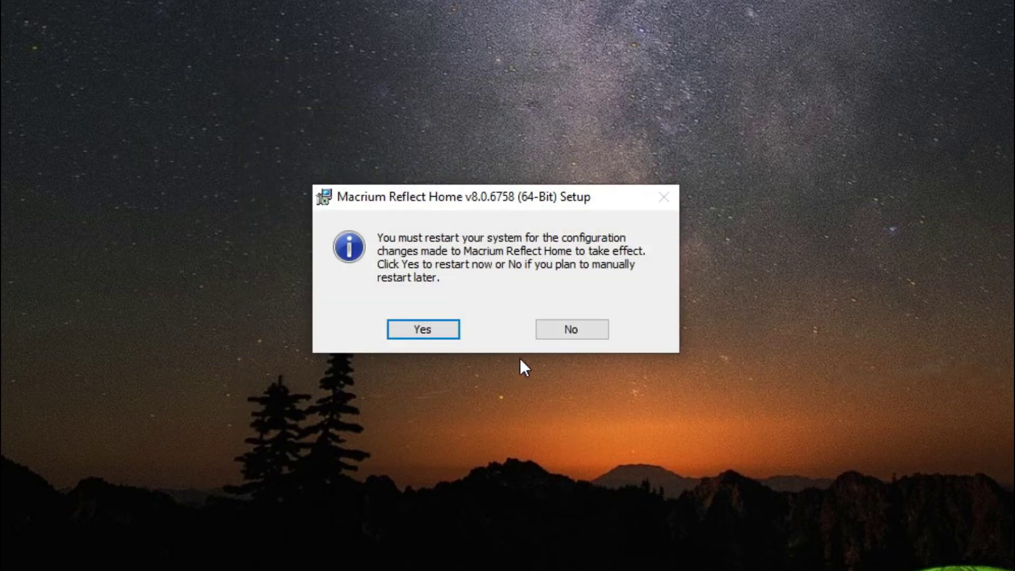
click(569, 328)
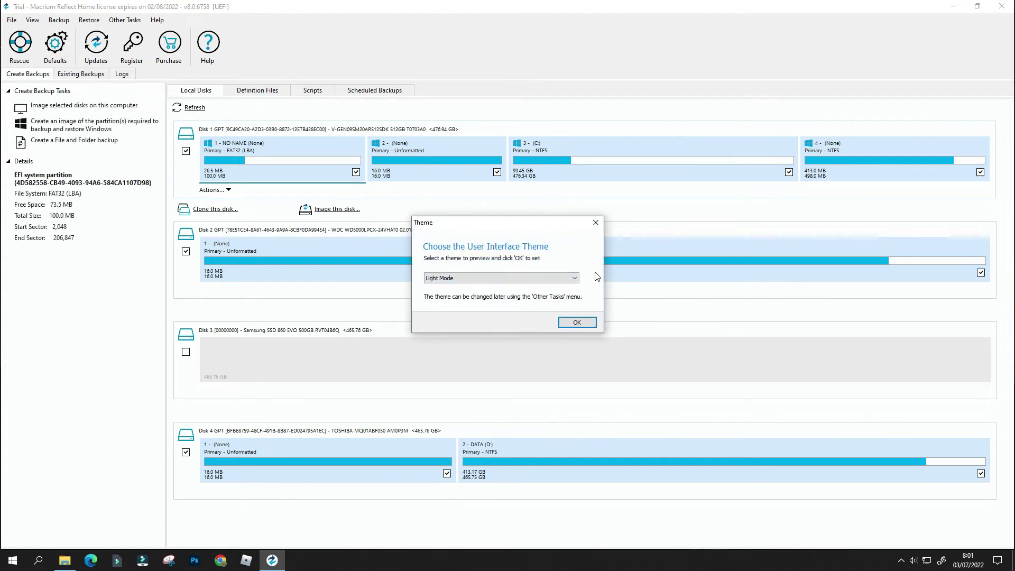
Keep the Light theme and begin cloning Disk 1, the system disk
click(577, 322)
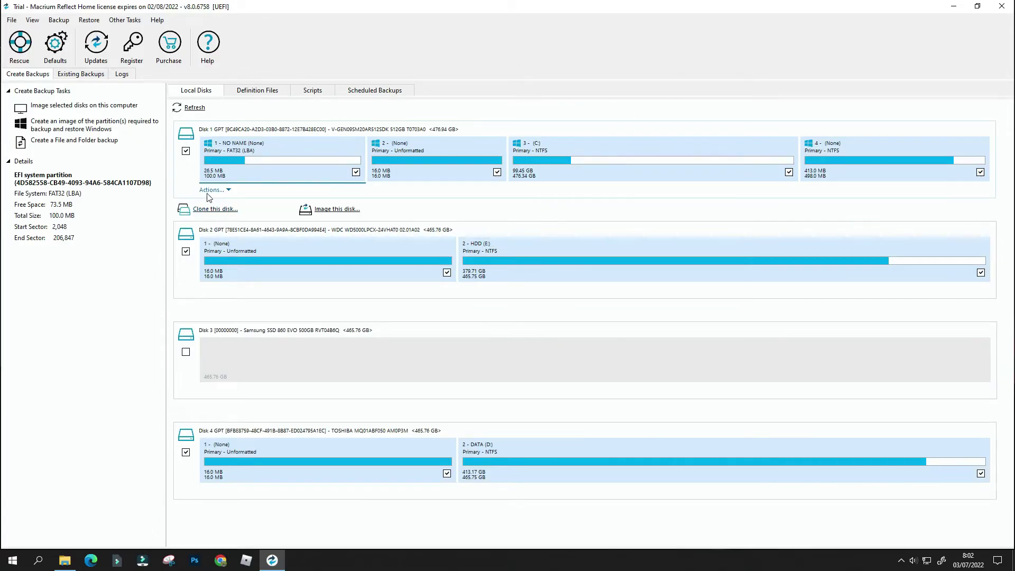
click(211, 210)
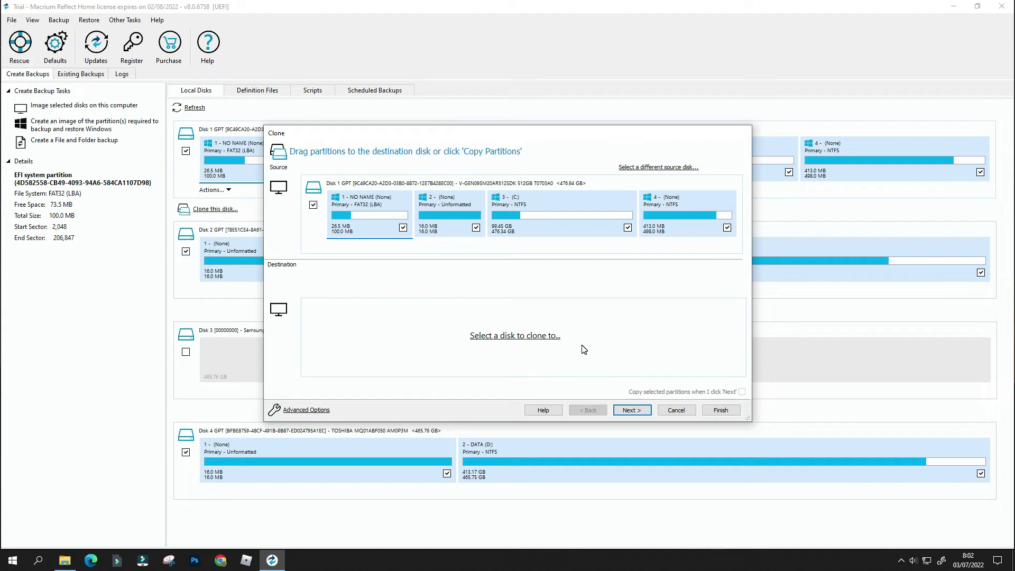
Clone all Disk 1 partitions to the Samsung SSD (Disk 3), unscheduled, without a definition file
click(508, 343)
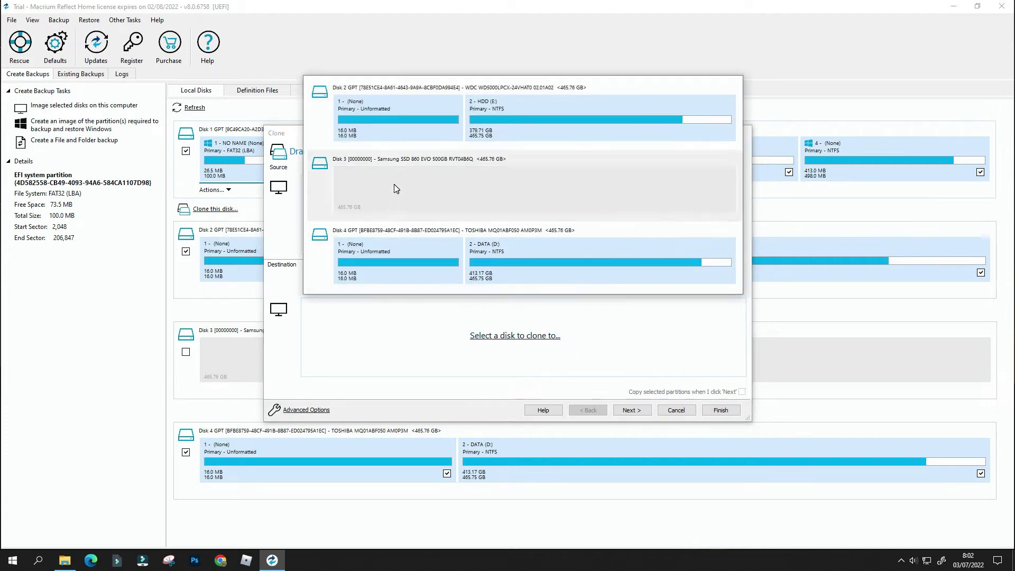
click(394, 188)
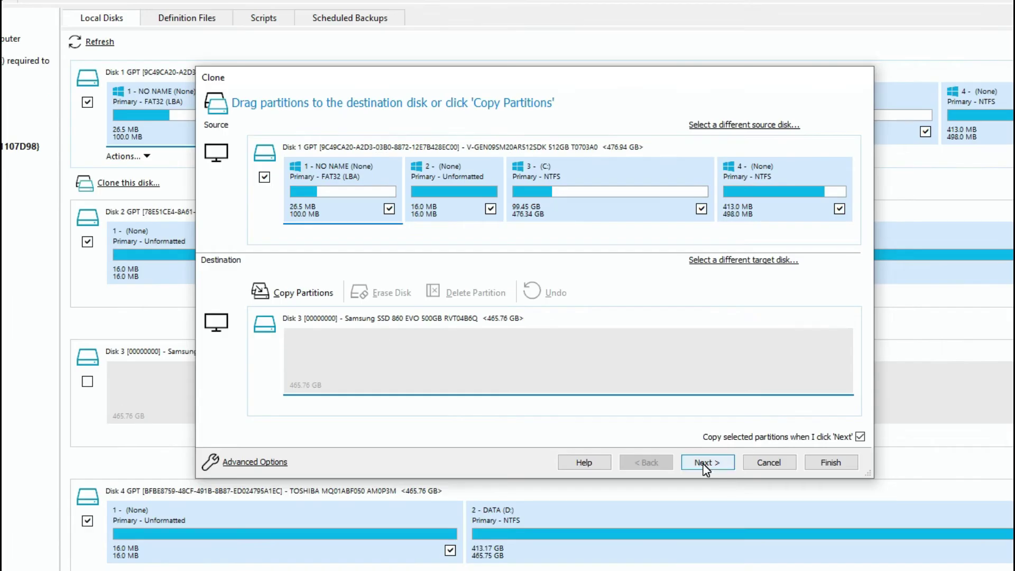
click(631, 413)
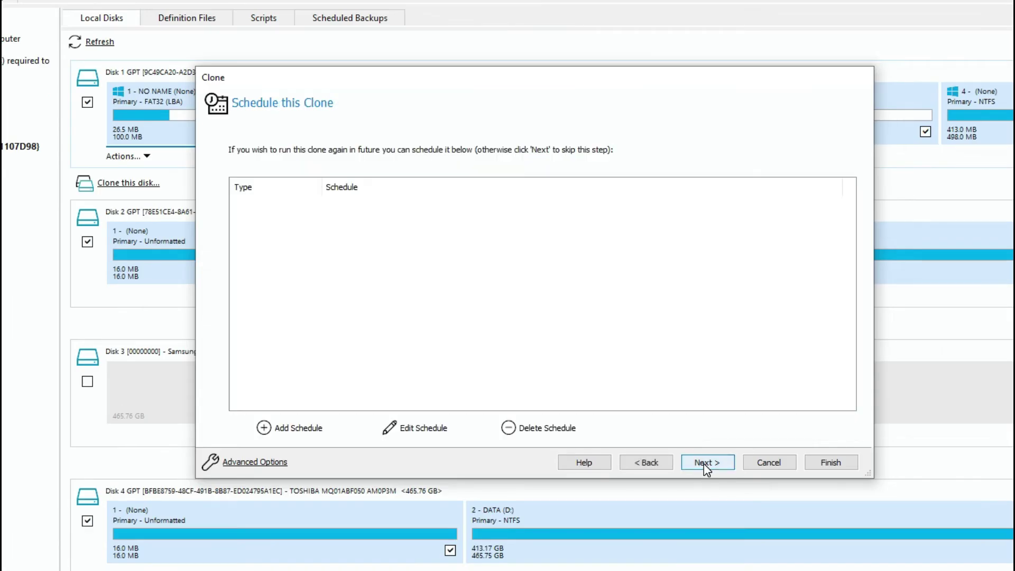
click(705, 463)
click(826, 465)
click(507, 249)
click(573, 368)
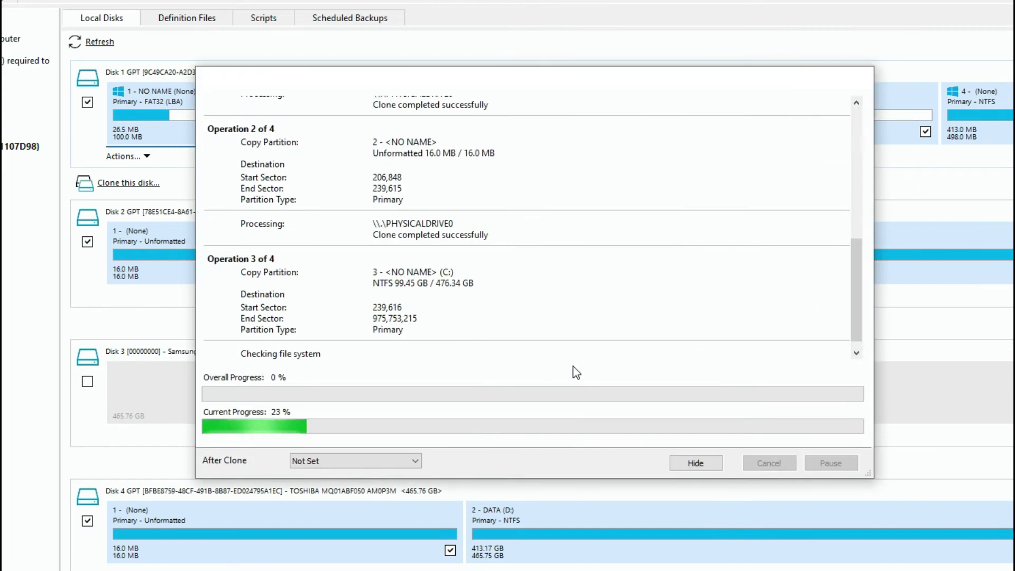
Leave After Clone as Not Set and watch Disk 0 and Disk 2 activity in Task Manager
click(411, 464)
click(410, 465)
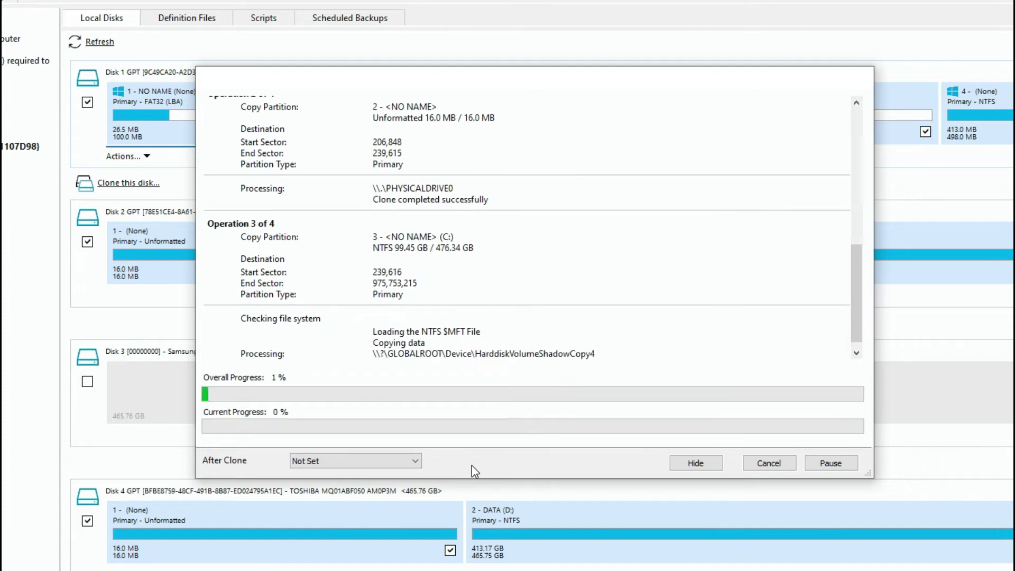
key(ctrl+shift+Escape)
click(703, 263)
click(624, 150)
click(703, 261)
key(alt+Tab)
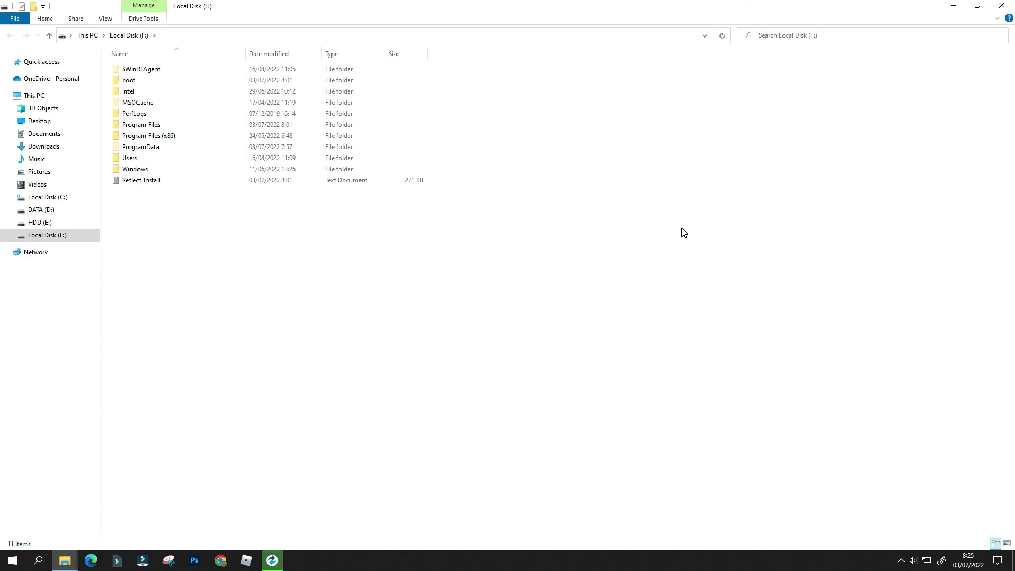
Close the F: drive window, acknowledge the completed clone and close Macrium Reflect
key(alt+F4)
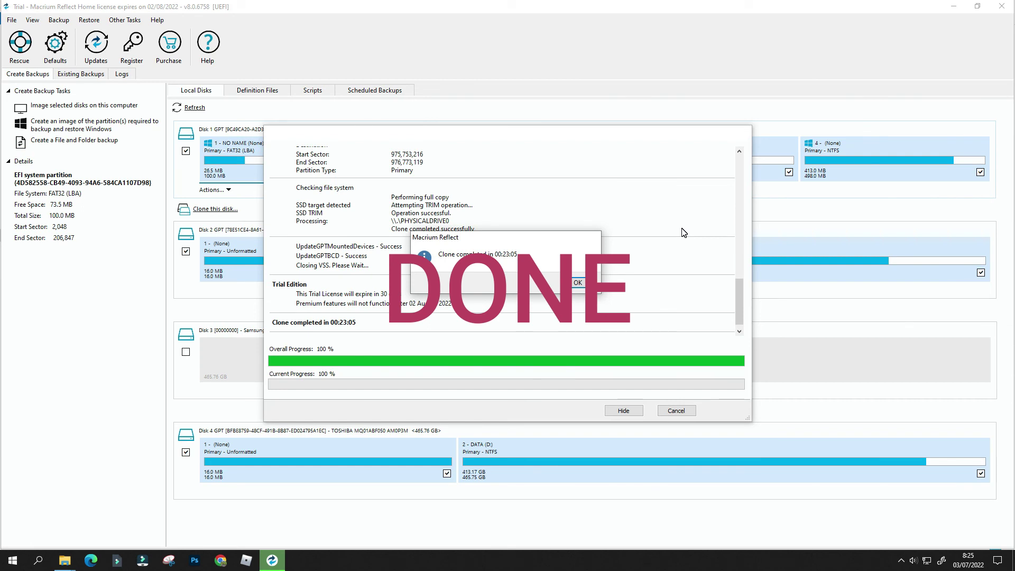
key(Return)
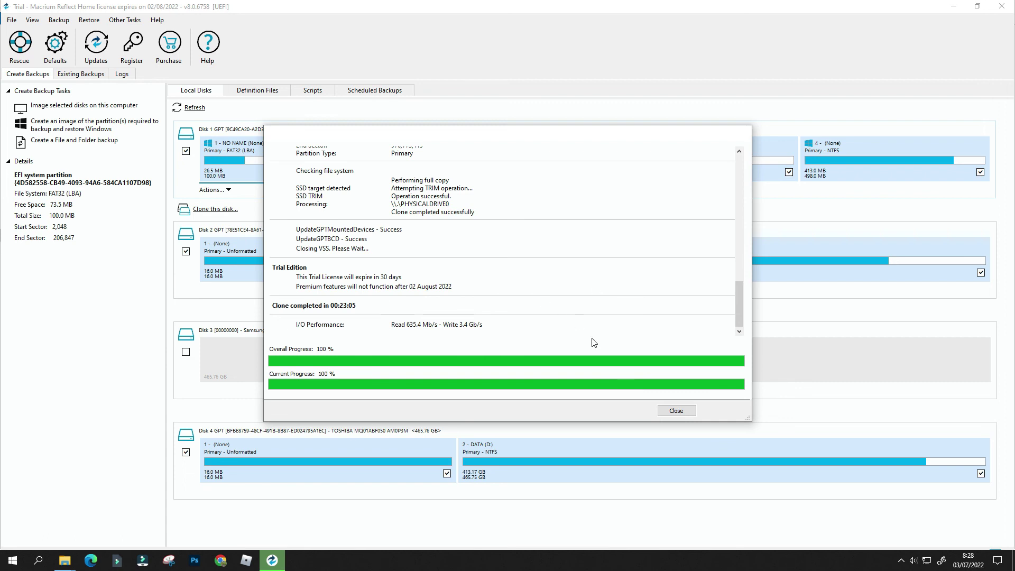
click(674, 411)
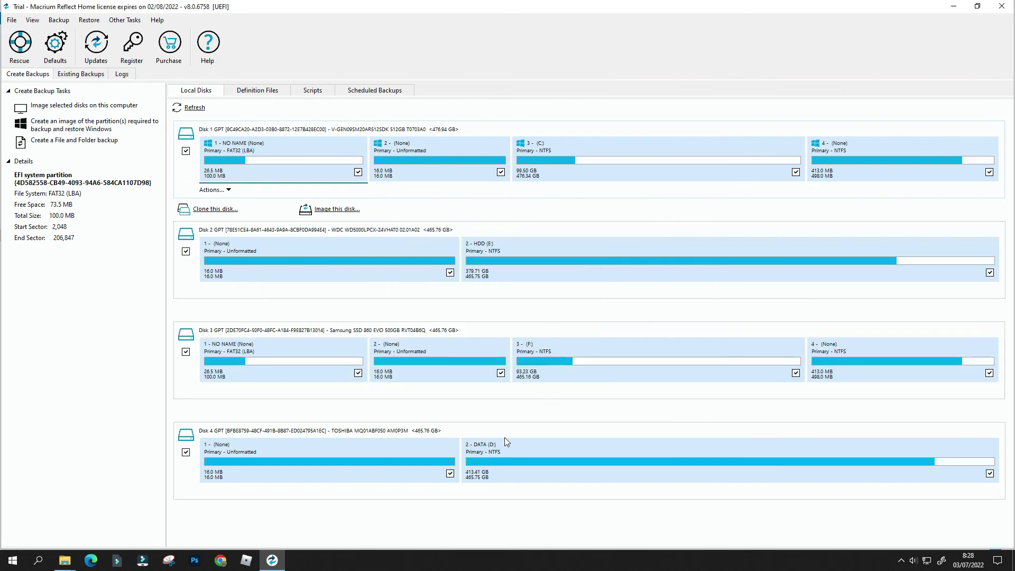
click(1002, 7)
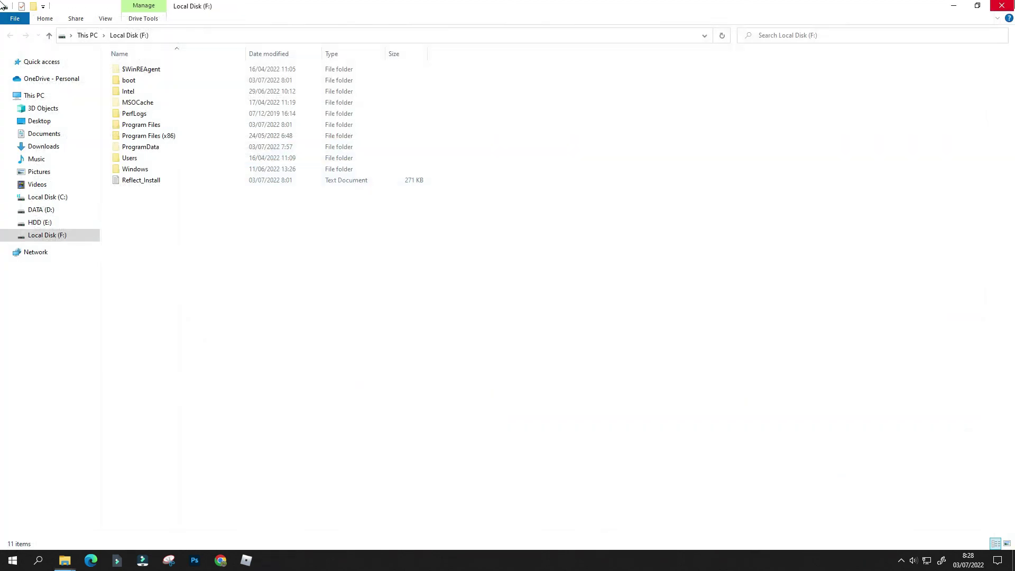